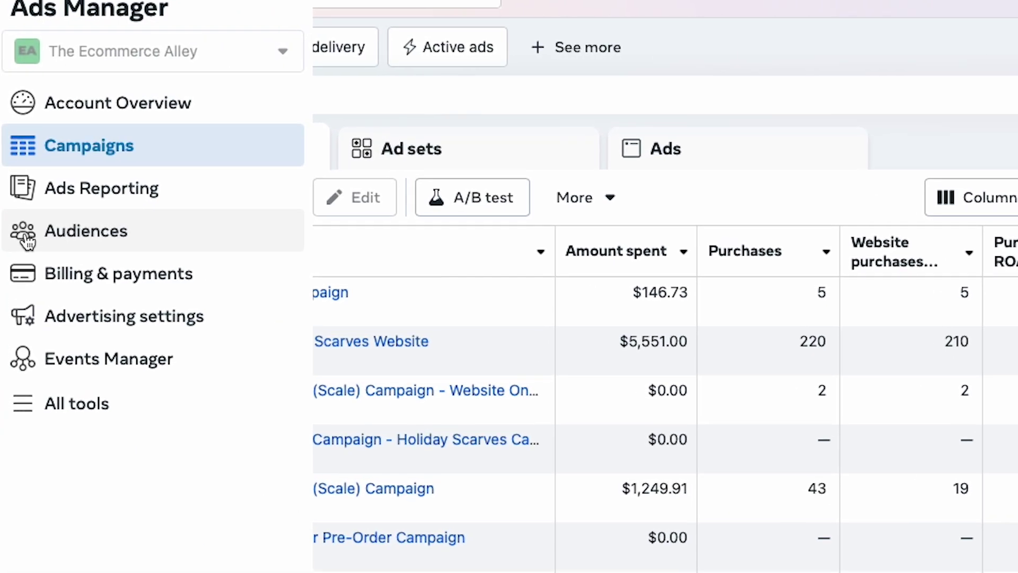
# Go to the Audiences page from the left navigation sidebar
pyautogui.click(24, 220)
# Start a new custom audience with Website as the source
pyautogui.click(70, 133)
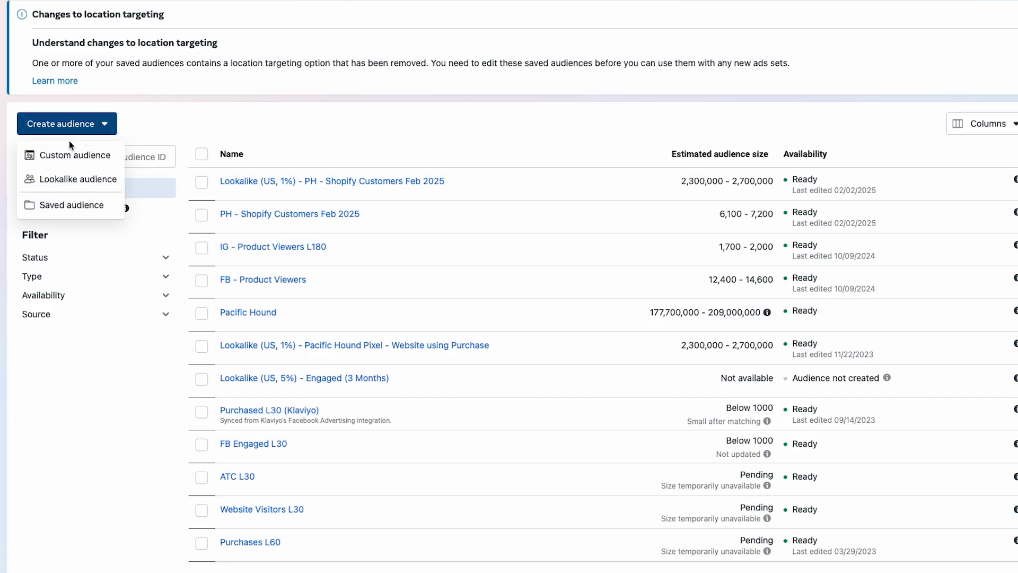
pyautogui.click(71, 155)
pyautogui.click(359, 162)
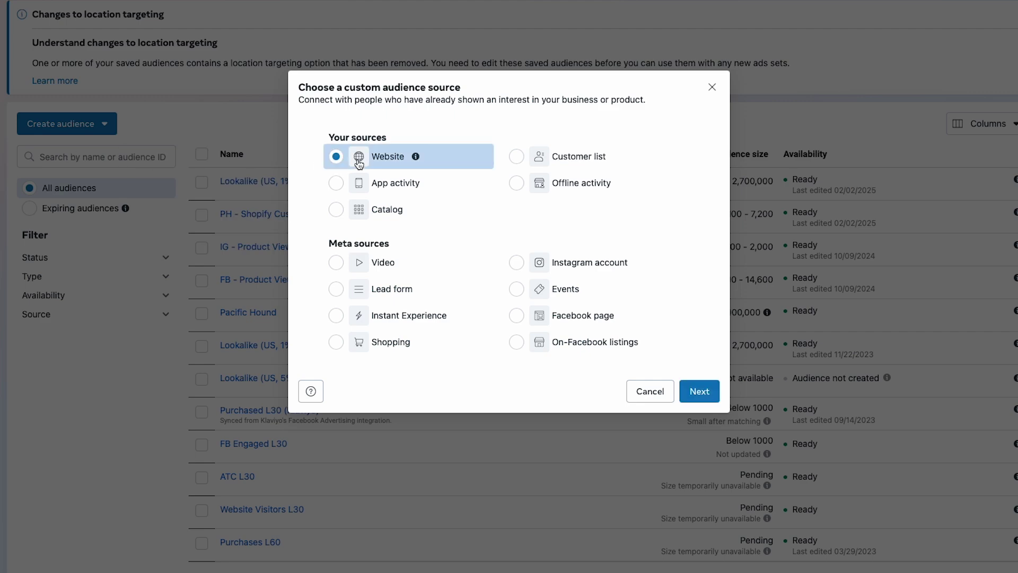
pyautogui.click(698, 390)
# Use Pacific Hound Pixel with All website visitors, name the audience and create it
pyautogui.click(405, 109)
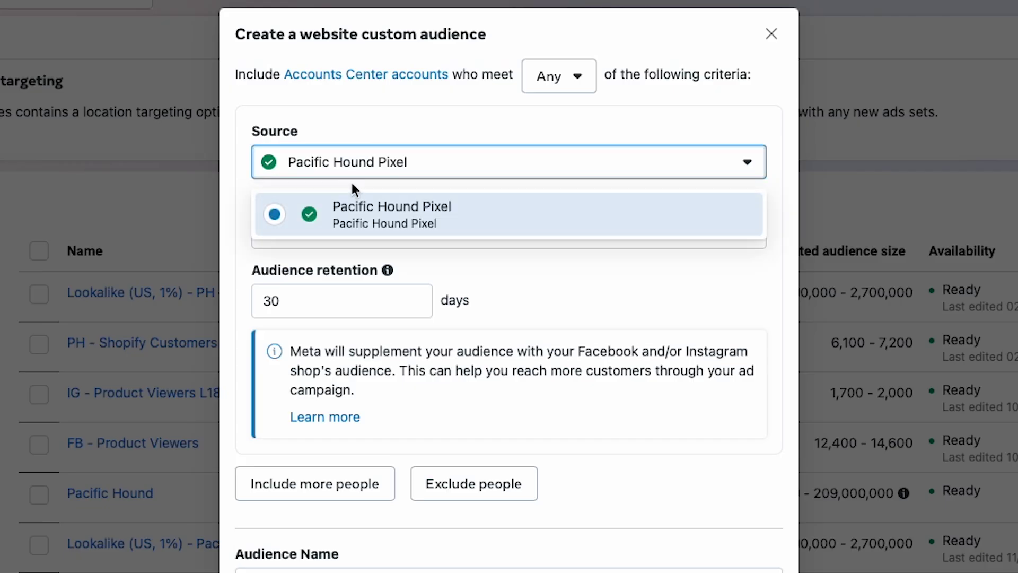
pyautogui.click(477, 229)
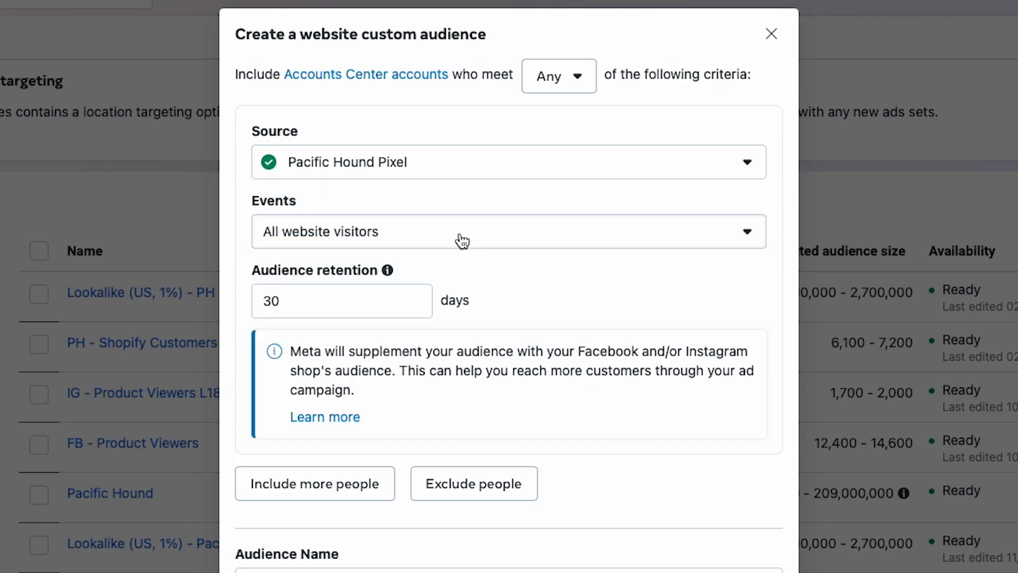
pyautogui.click(462, 241)
pyautogui.click(386, 324)
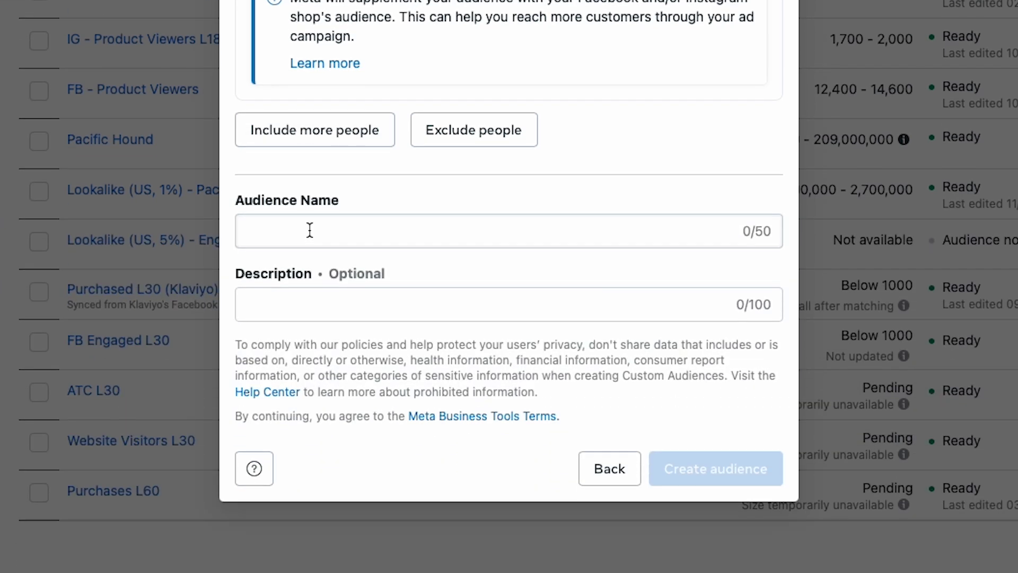
pyautogui.click(310, 229)
pyautogui.write('Website Visitors L30')
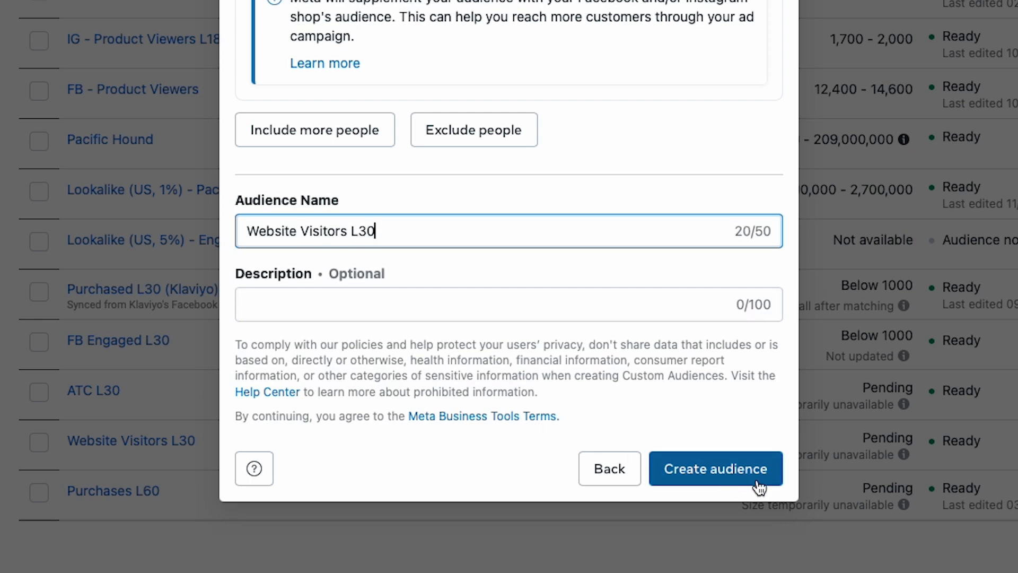
pyautogui.click(759, 480)
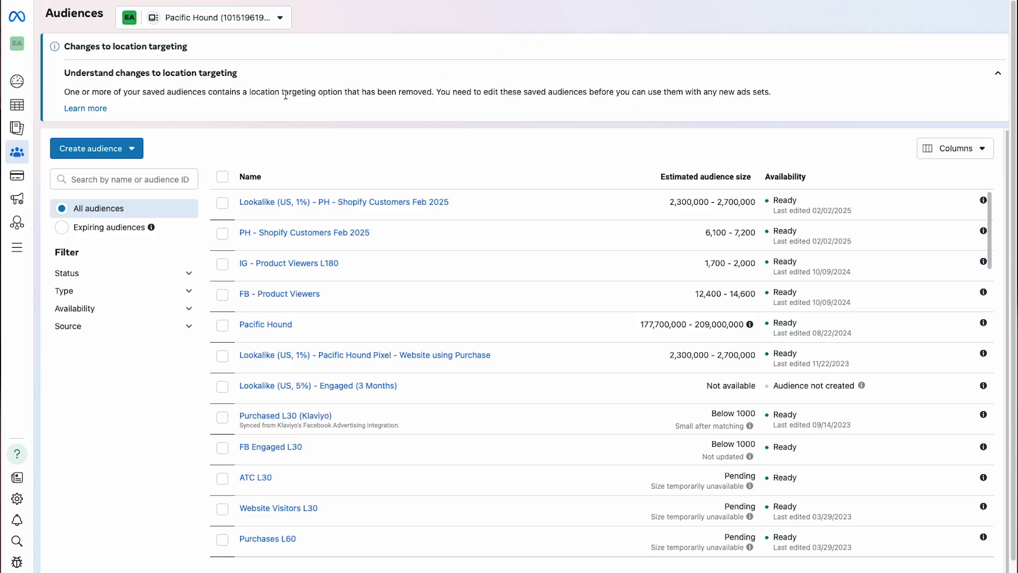
# Start a customer list custom audience and upload Non-Buyers.csv
pyautogui.click(78, 151)
pyautogui.click(85, 175)
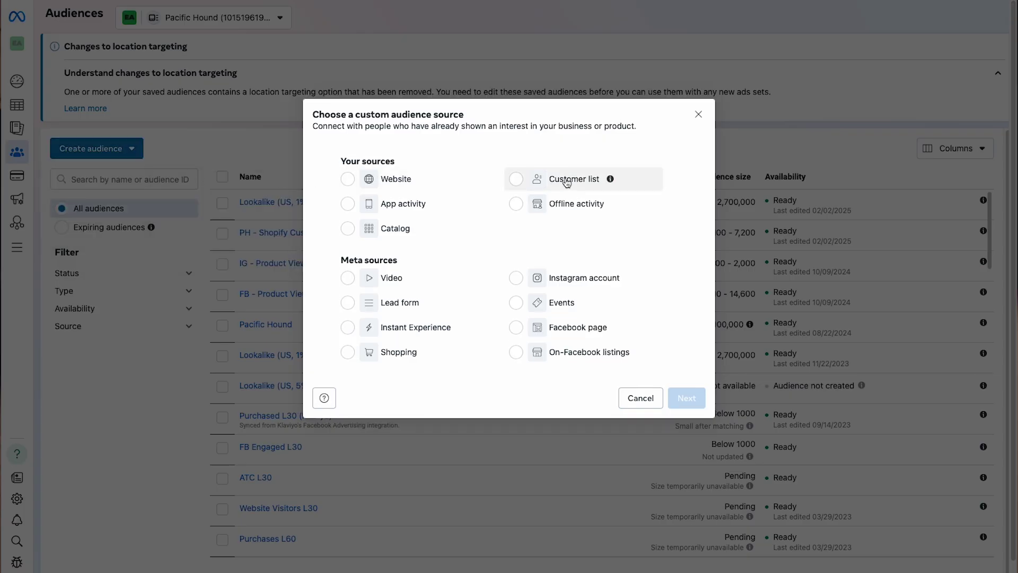
pyautogui.click(594, 178)
pyautogui.click(688, 399)
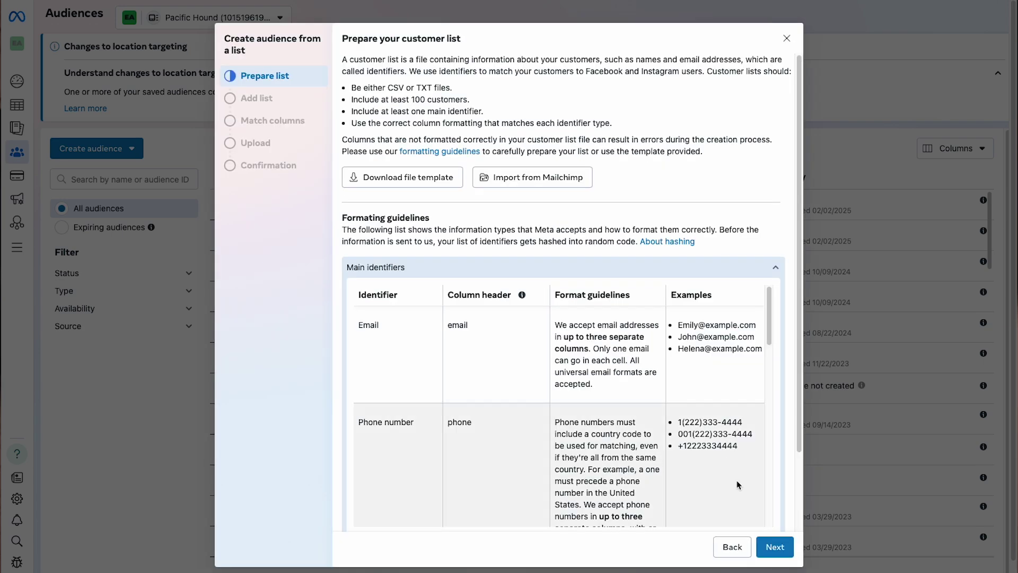
pyautogui.click(775, 545)
pyautogui.moveTo(247, 291); pyautogui.dragTo(588, 377)
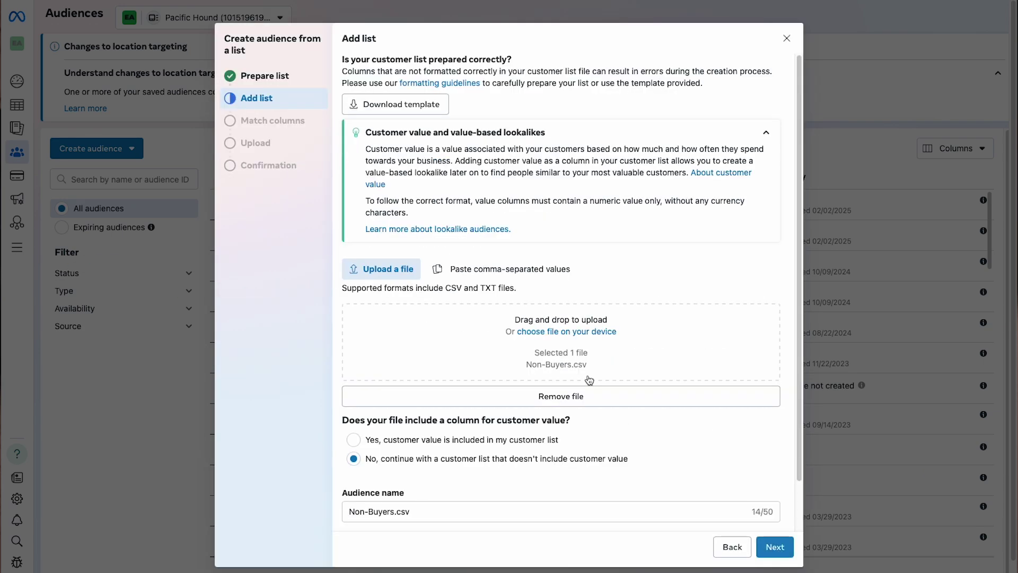
pyautogui.click(775, 545)
# Map First Name and Last Name columns, leaving the empty Address column unmapped
pyautogui.click(532, 188)
pyautogui.click(522, 268)
pyautogui.click(526, 190)
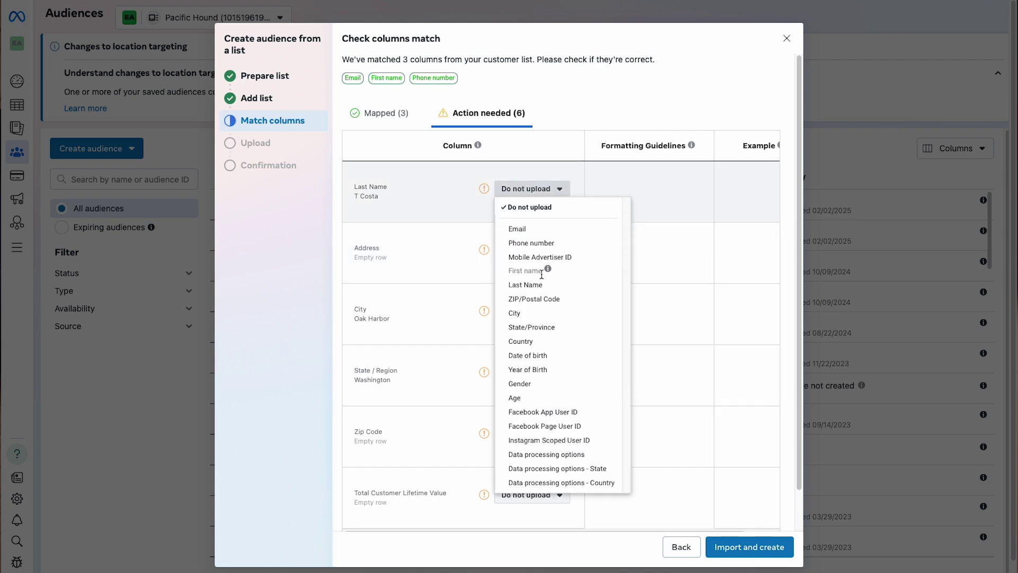
pyautogui.click(541, 275)
pyautogui.click(532, 197)
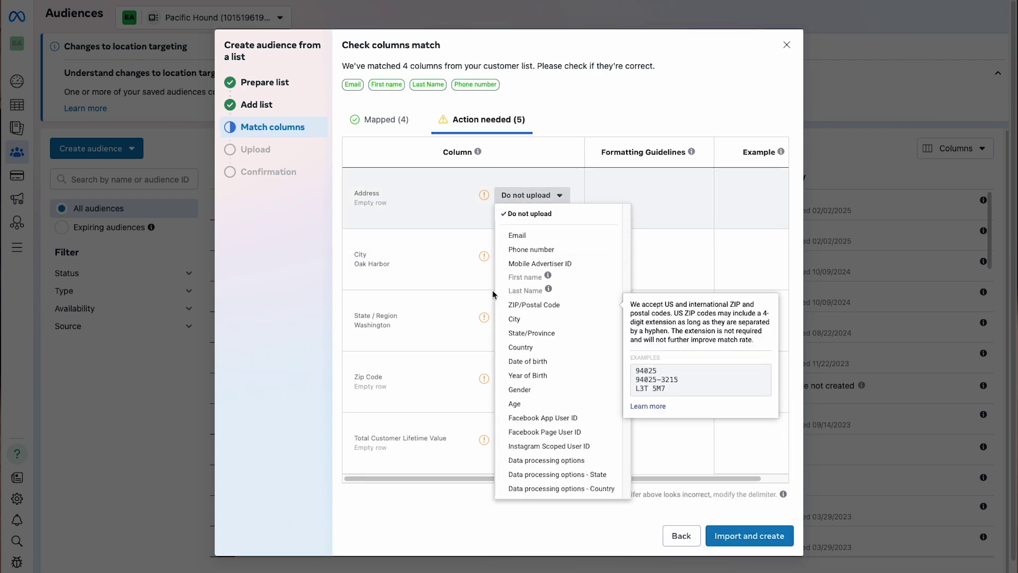
pyautogui.click(488, 259)
# Map City, State/Province and ZIP/Postal Code columns, then import and create the audience
pyautogui.click(532, 257)
pyautogui.click(531, 380)
pyautogui.click(532, 281)
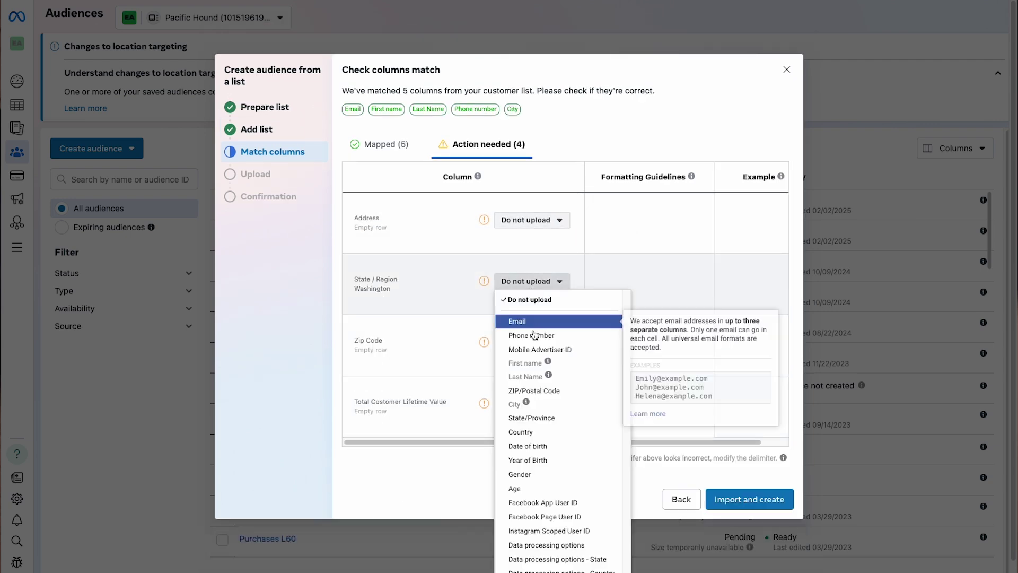
pyautogui.click(531, 414)
pyautogui.click(533, 301)
pyautogui.click(525, 140)
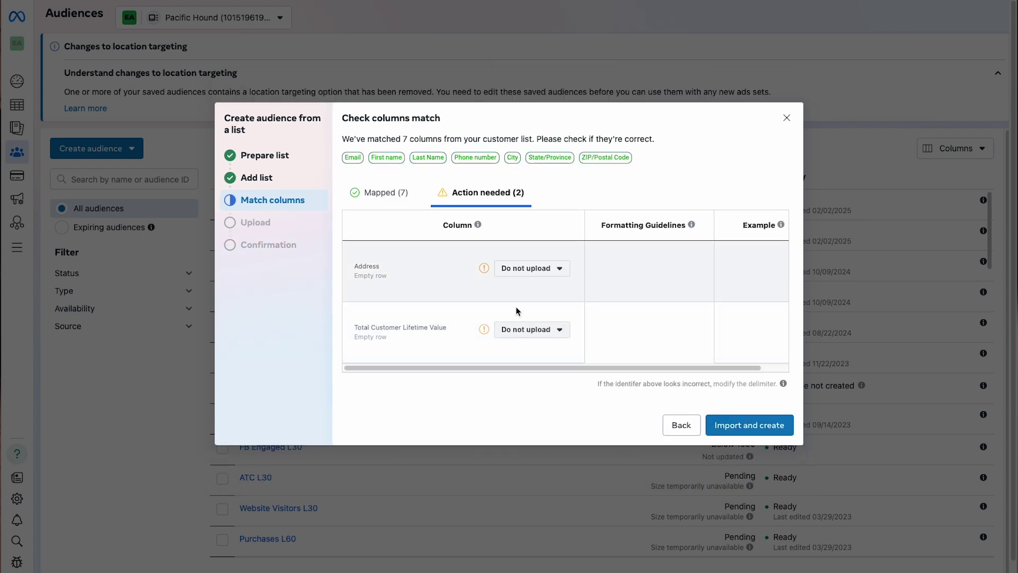
pyautogui.click(773, 425)
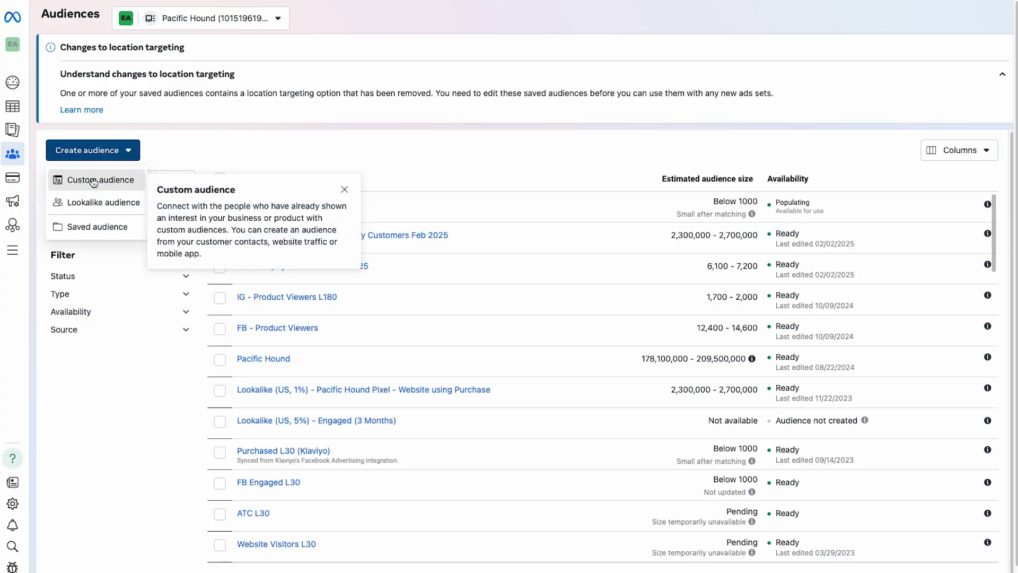
# Set up a pacifichound Instagram audience of everyone who engaged, named 'Instagram Engagers L30'
pyautogui.click(96, 180)
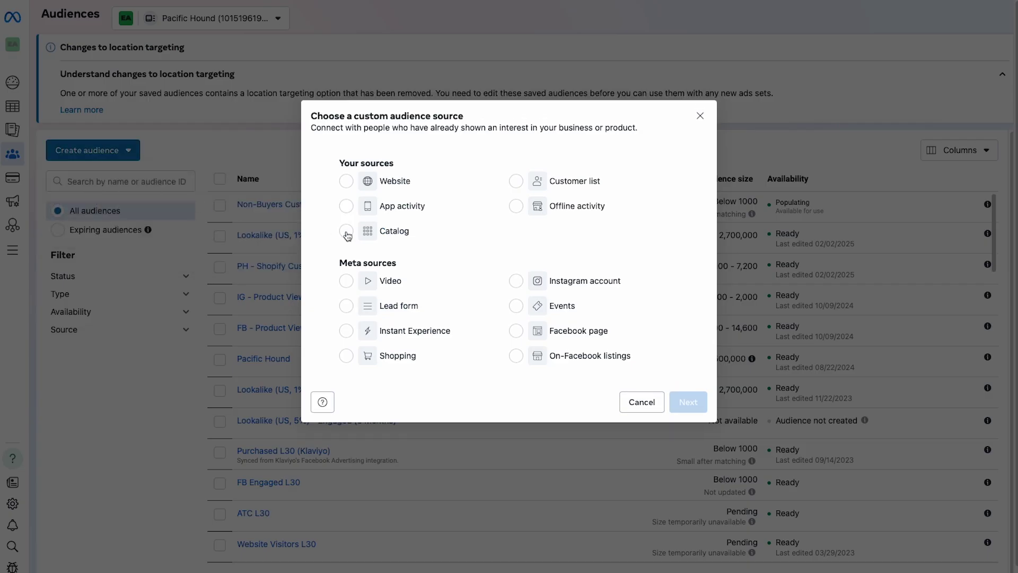
pyautogui.click(688, 402)
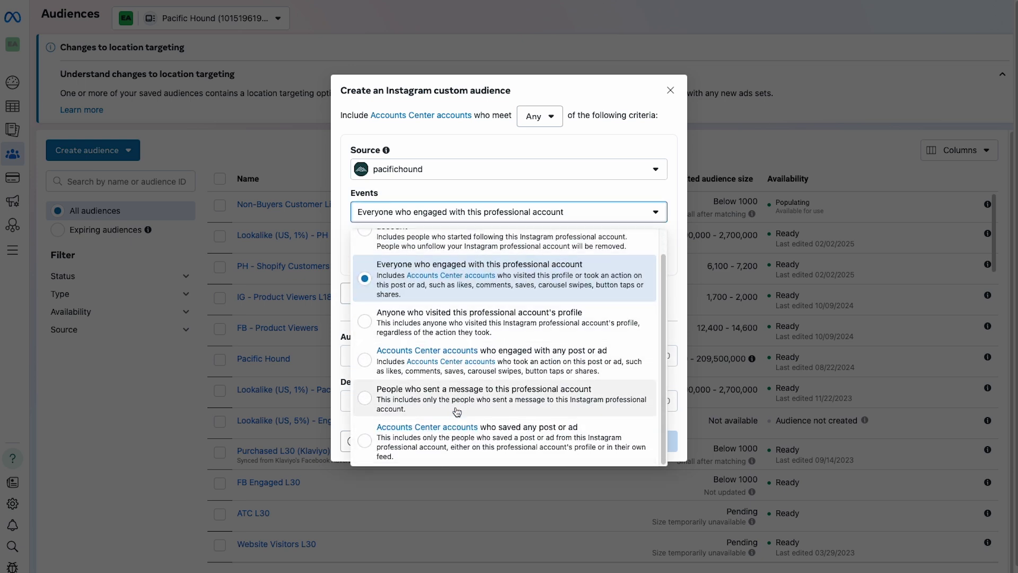
pyautogui.click(533, 281)
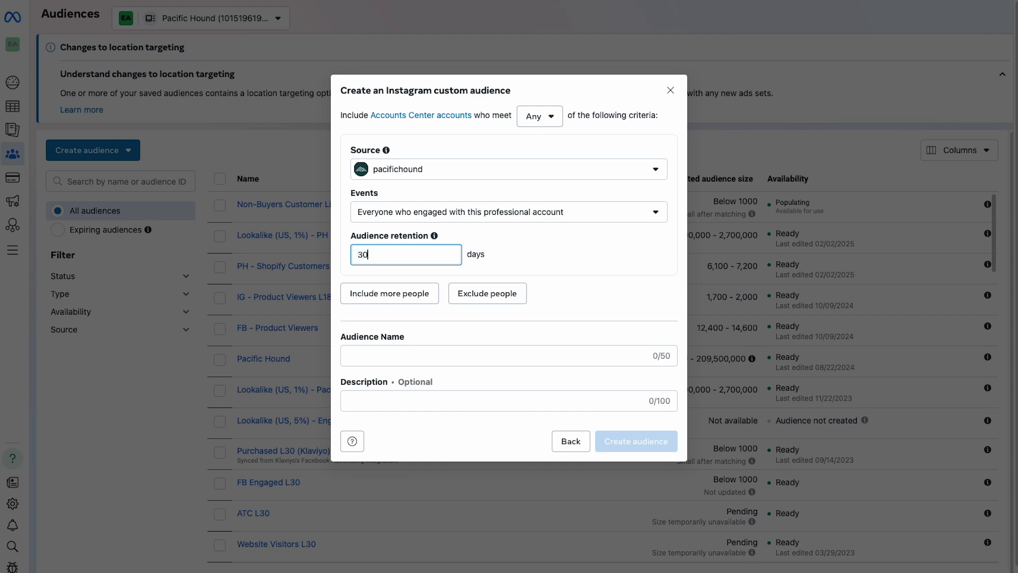
pyautogui.write('Instag')
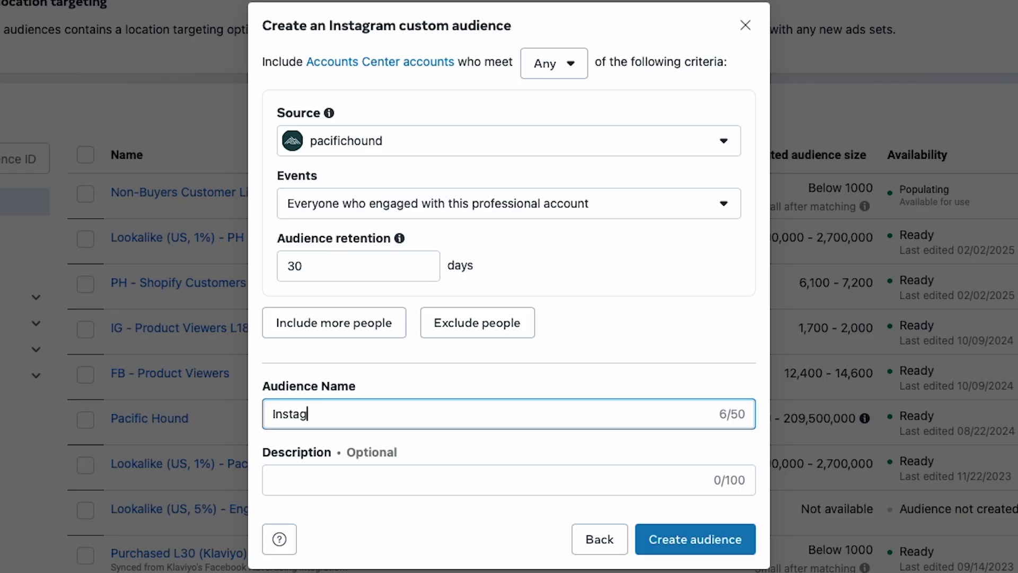
pyautogui.write('ram Engagers L30')
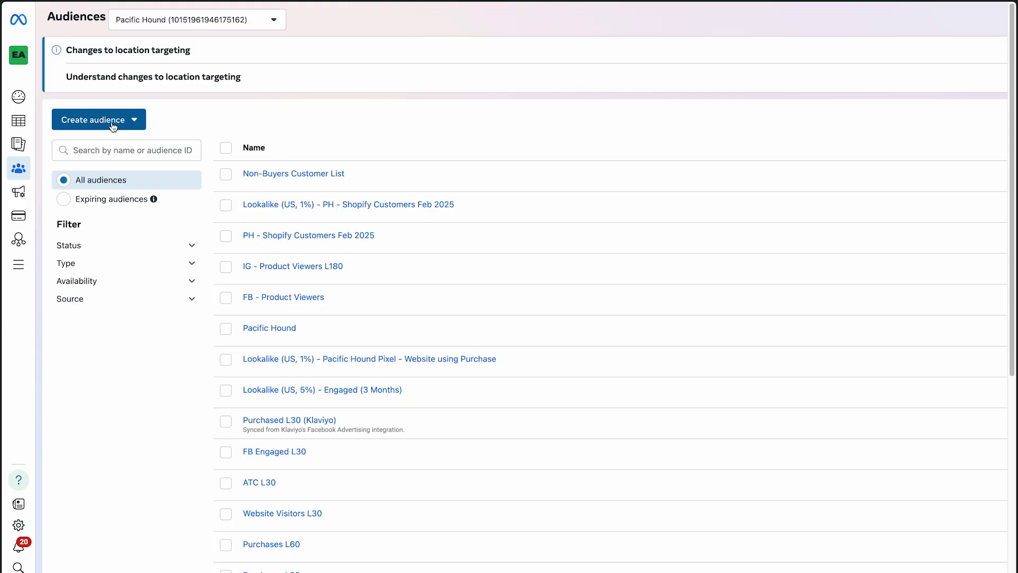
# Start a Facebook page custom audience targeting everyone who engaged with the Page
pyautogui.click(112, 122)
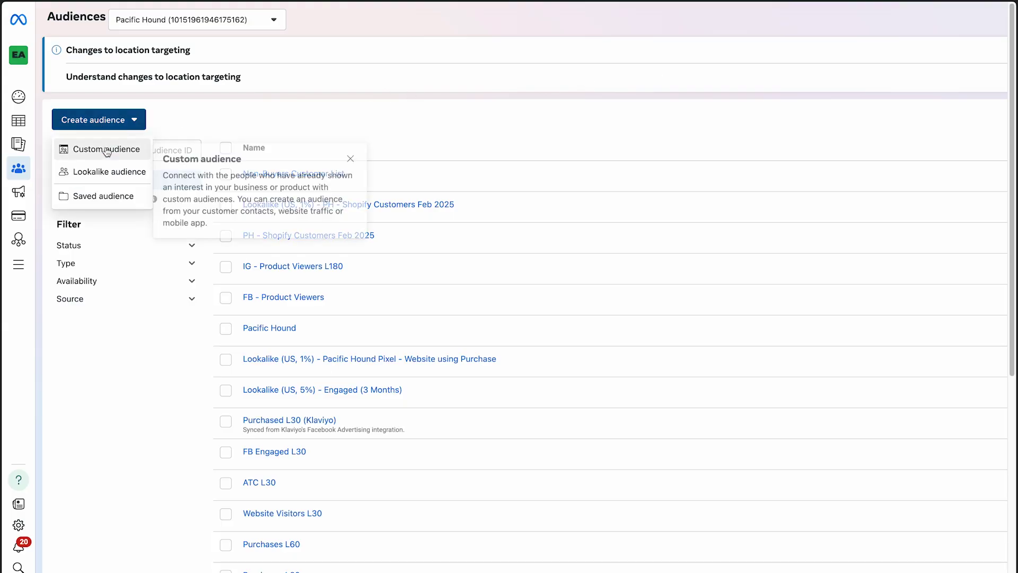
pyautogui.click(106, 149)
pyautogui.click(609, 343)
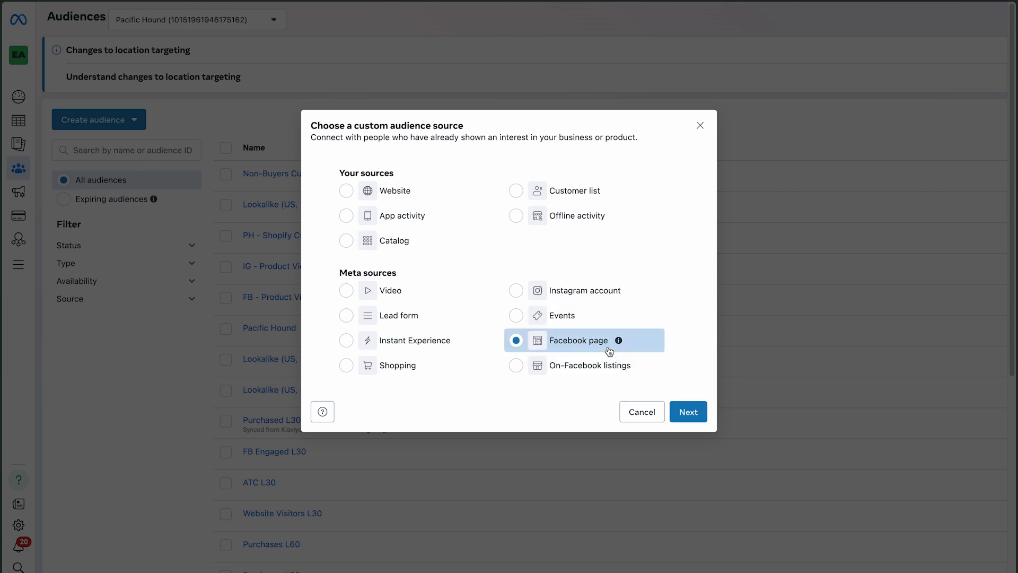
pyautogui.click(688, 412)
pyautogui.click(628, 227)
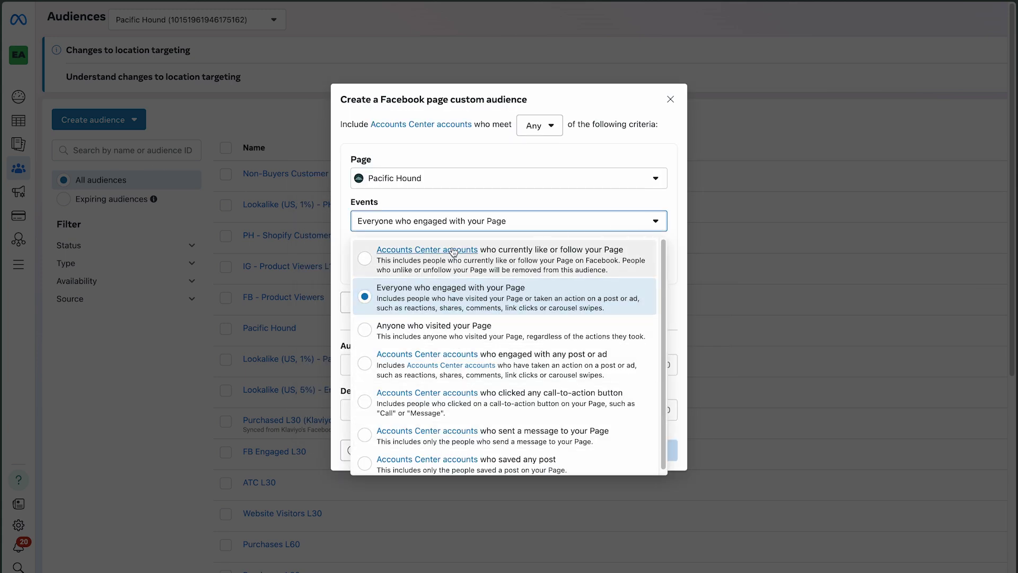
pyautogui.click(463, 223)
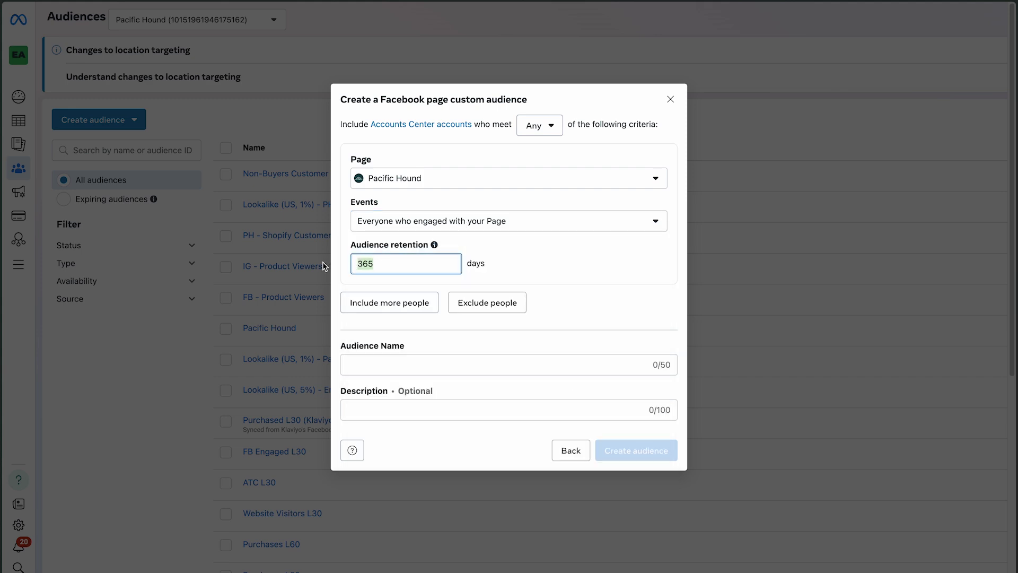
# Change retention from 365 to 30 days and name it 'Facebook Engagers L30'
pyautogui.press('BackSpace')
pyautogui.write('30')
pyautogui.click(521, 364)
pyautogui.write('Facebook Engagers L30')
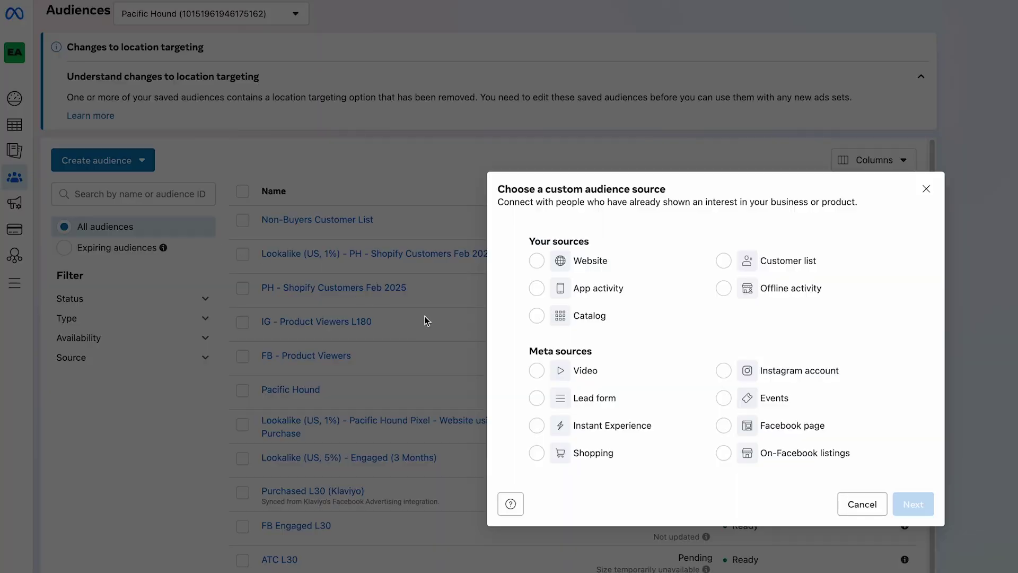
# Choose Lead form as source and include all six Pacific Hound lead forms
pyautogui.click(591, 401)
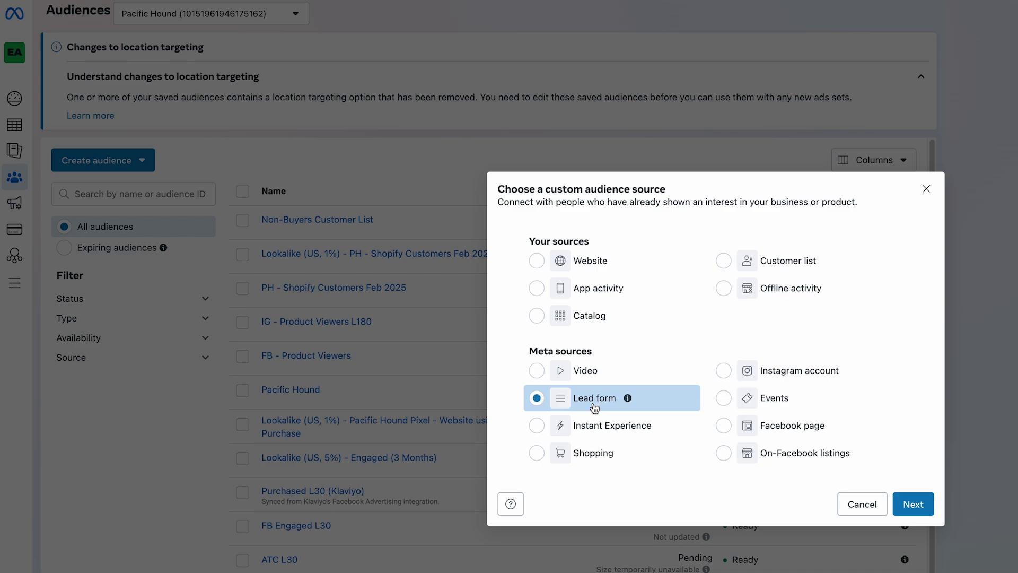
pyautogui.click(912, 503)
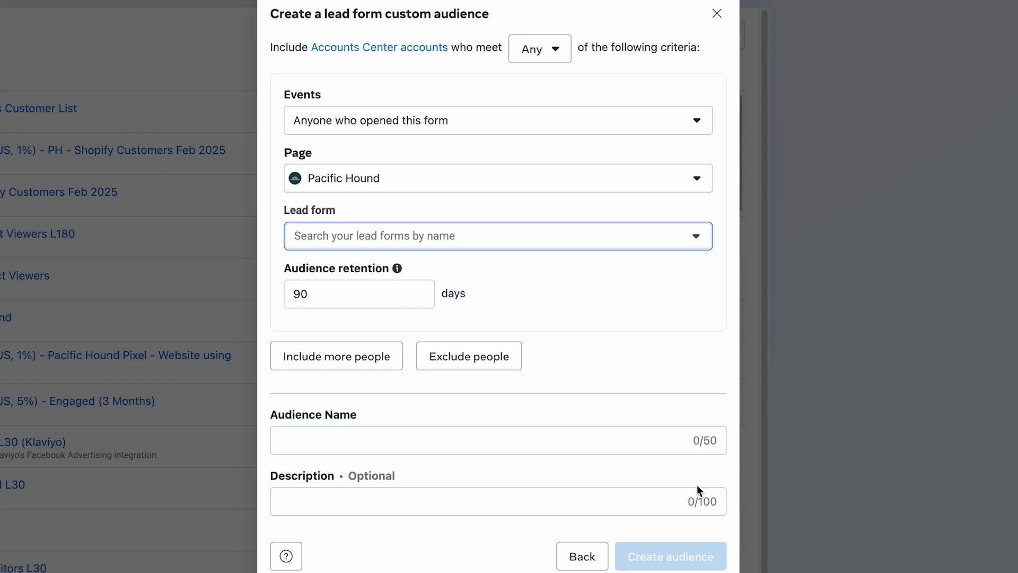
pyautogui.click(423, 237)
pyautogui.click(337, 307)
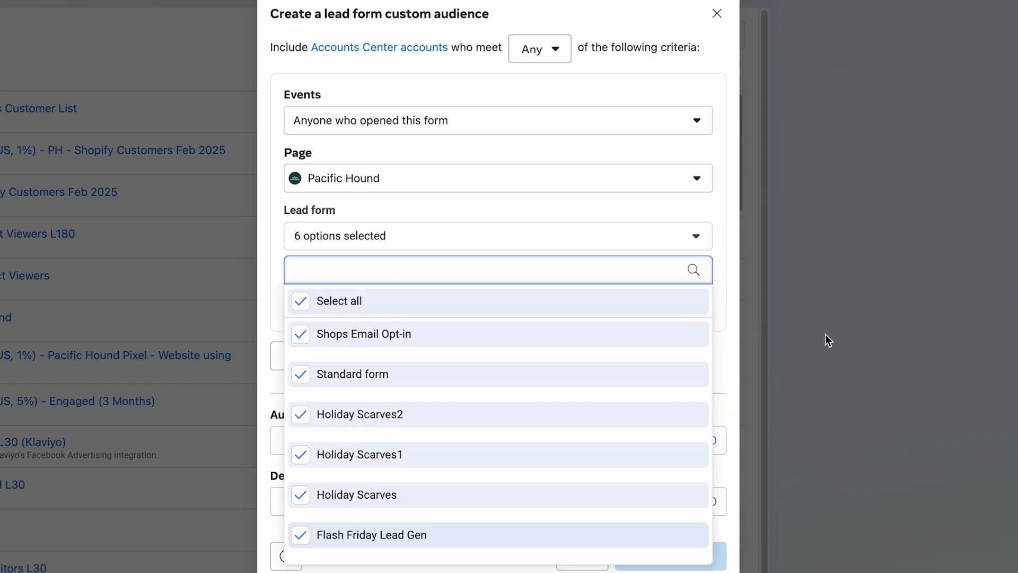
pyautogui.click(726, 341)
pyautogui.click(363, 293)
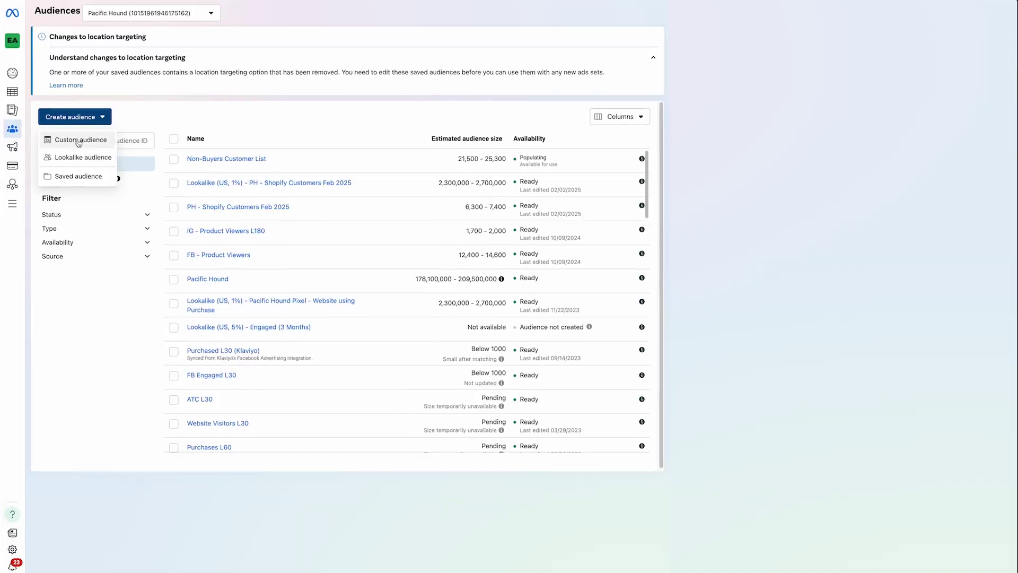
# Start a Shopping audience, change retention from 180 to 30 days and begin naming it
pyautogui.click(80, 139)
pyautogui.click(445, 346)
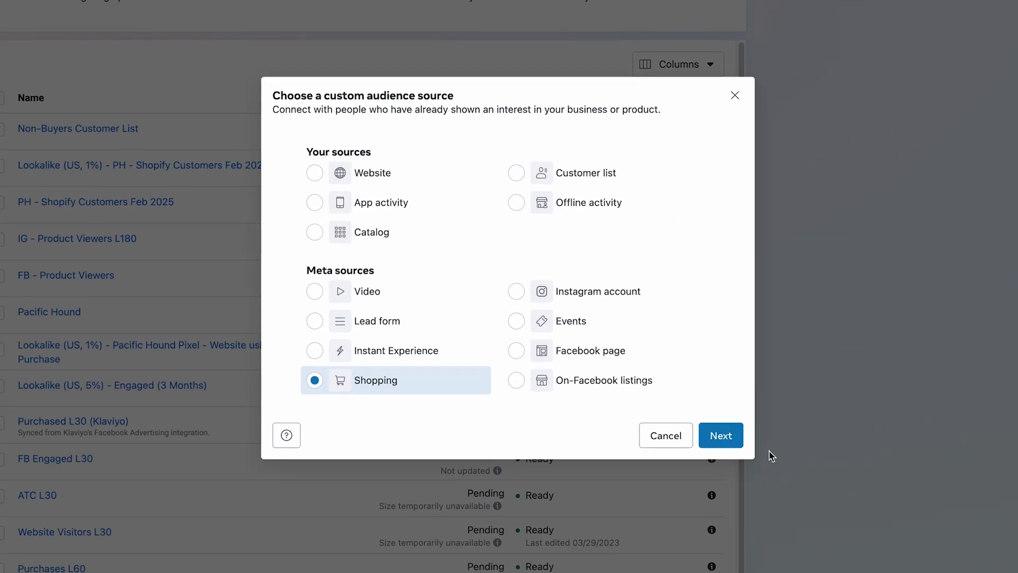
pyautogui.click(678, 391)
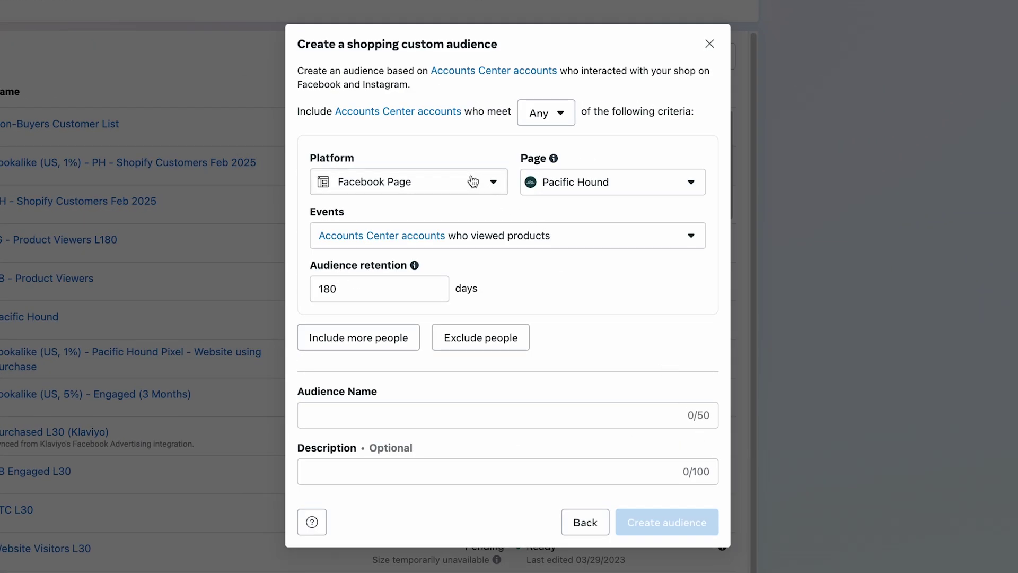
pyautogui.moveTo(340, 291); pyautogui.dragTo(326, 292)
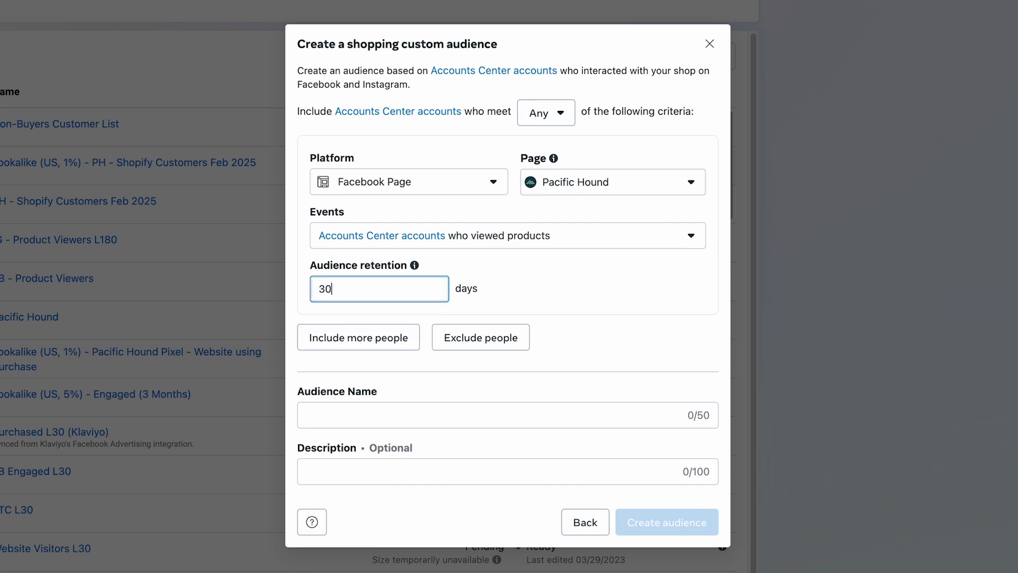
pyautogui.click(322, 415)
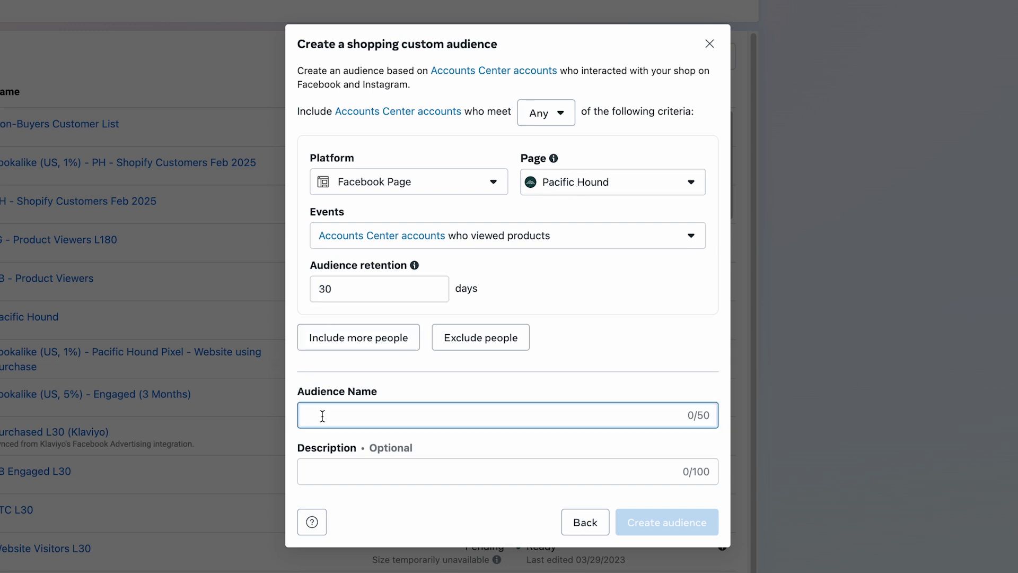
pyautogui.write('Face')
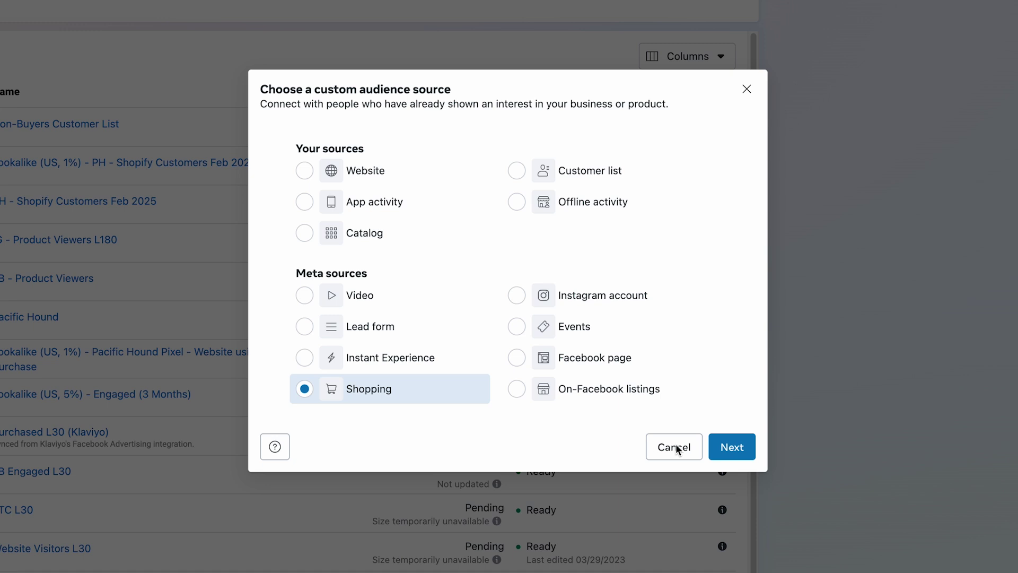
# Switch the shopping audience platform to Instagram Account, set 30-day retention and begin naming it
pyautogui.click(727, 447)
pyautogui.click(441, 192)
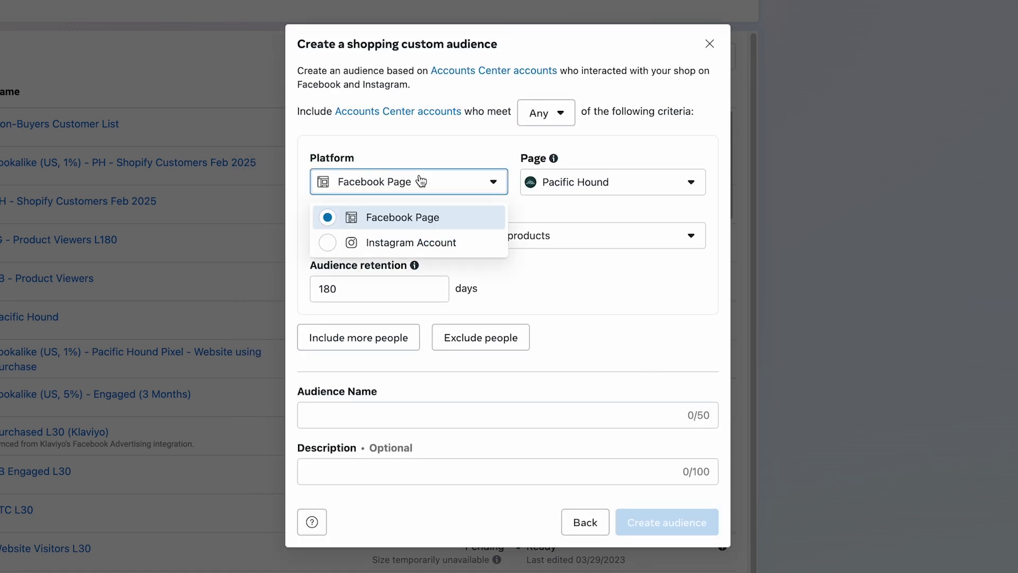
pyautogui.click(435, 245)
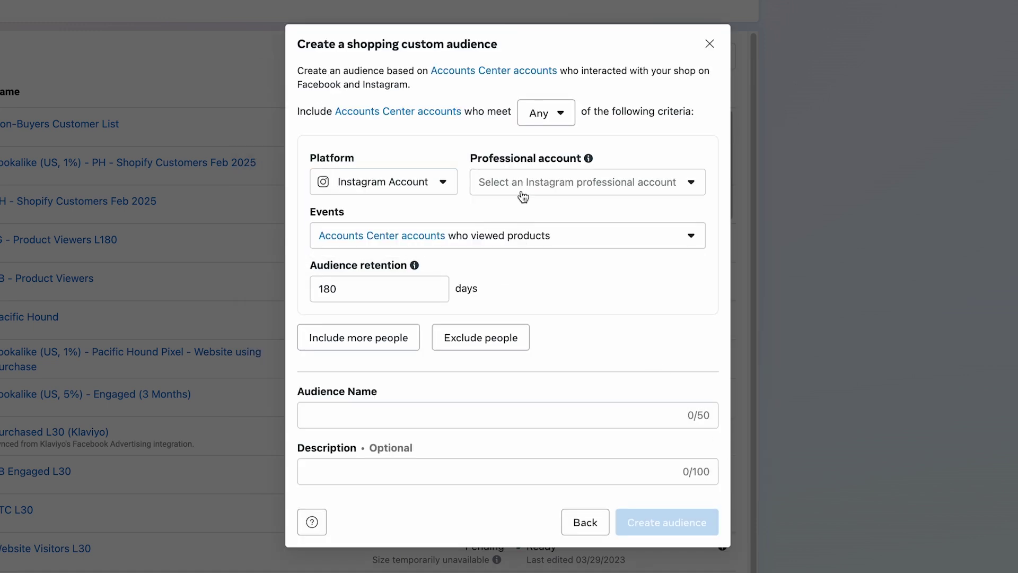
pyautogui.click(332, 287)
pyautogui.write('30')
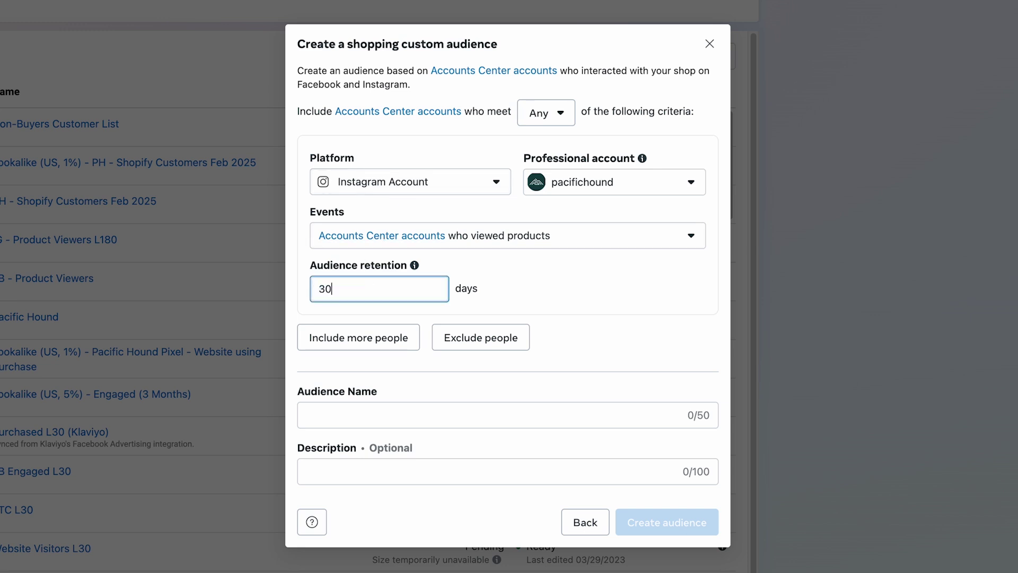
pyautogui.click(332, 414)
pyautogui.write('I')
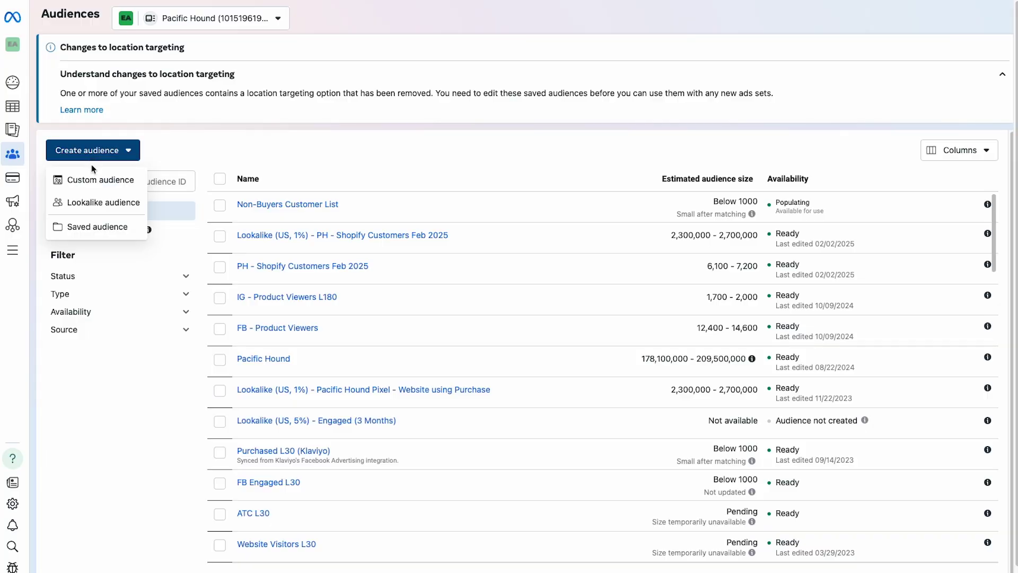
# Draft a website audience of Pacific Hound Pixel Purchase events named 'Purchases L30'
pyautogui.click(95, 177)
pyautogui.click(347, 181)
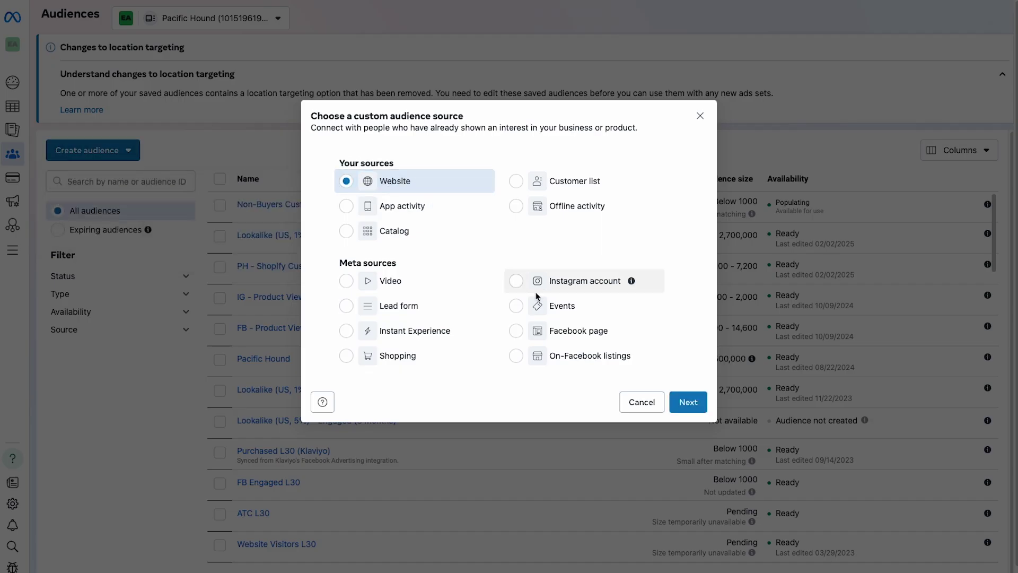
pyautogui.click(694, 411)
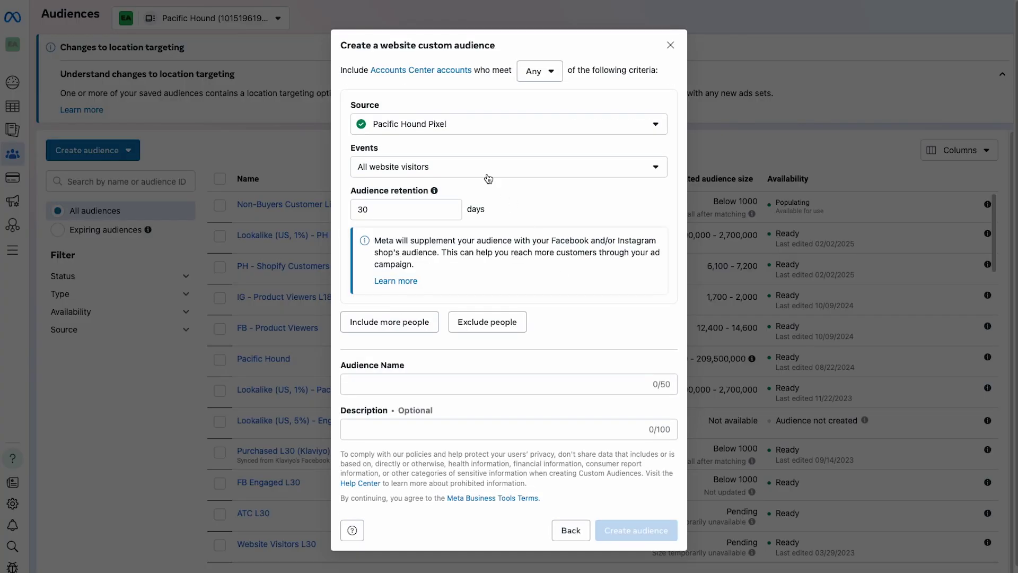
pyautogui.click(457, 170)
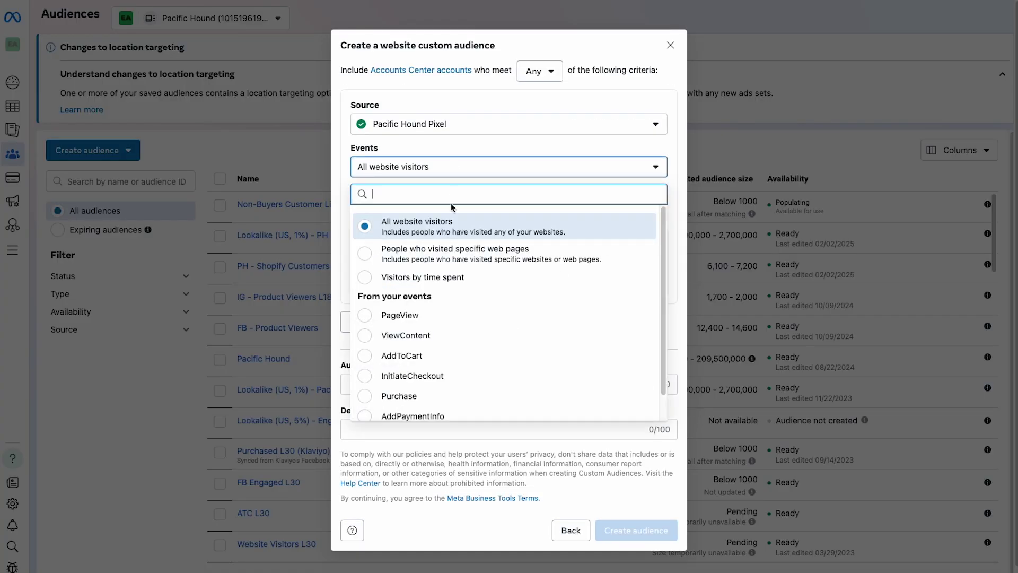
pyautogui.click(418, 398)
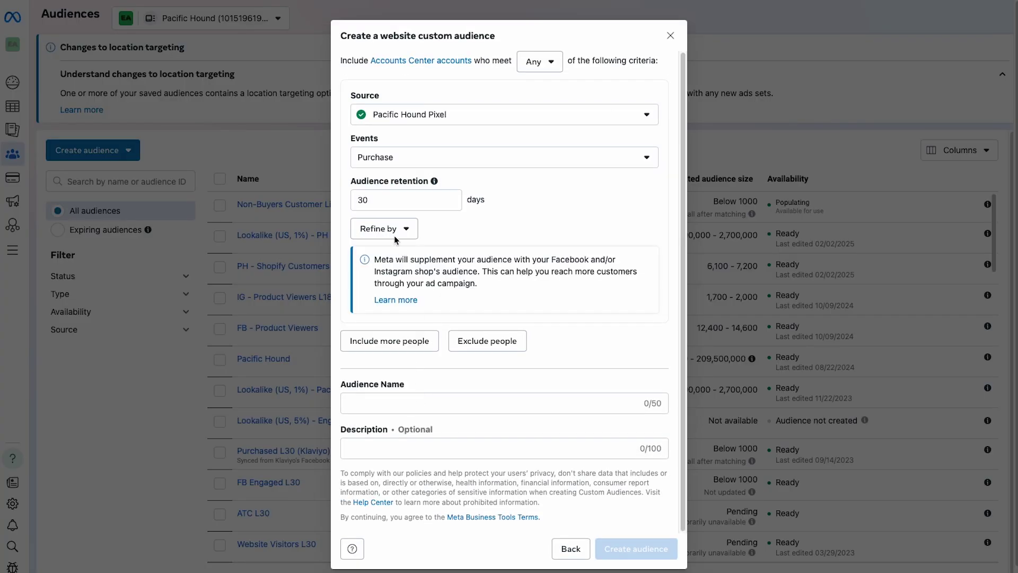
pyautogui.click(373, 399)
pyautogui.write('Pu')
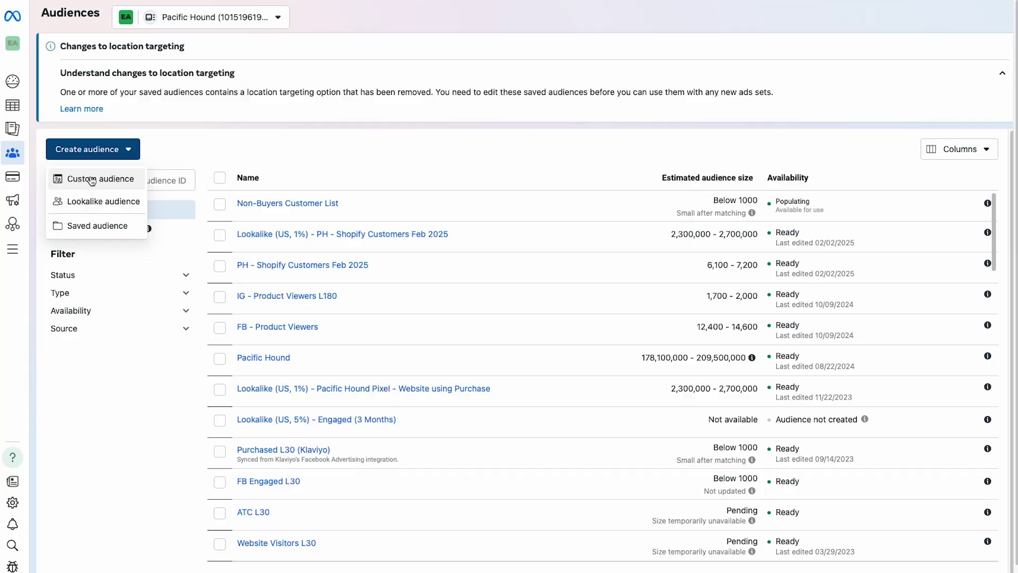
pyautogui.click(101, 177)
# Upload All Customers.csv as a customer list and advance to column matching
pyautogui.click(575, 179)
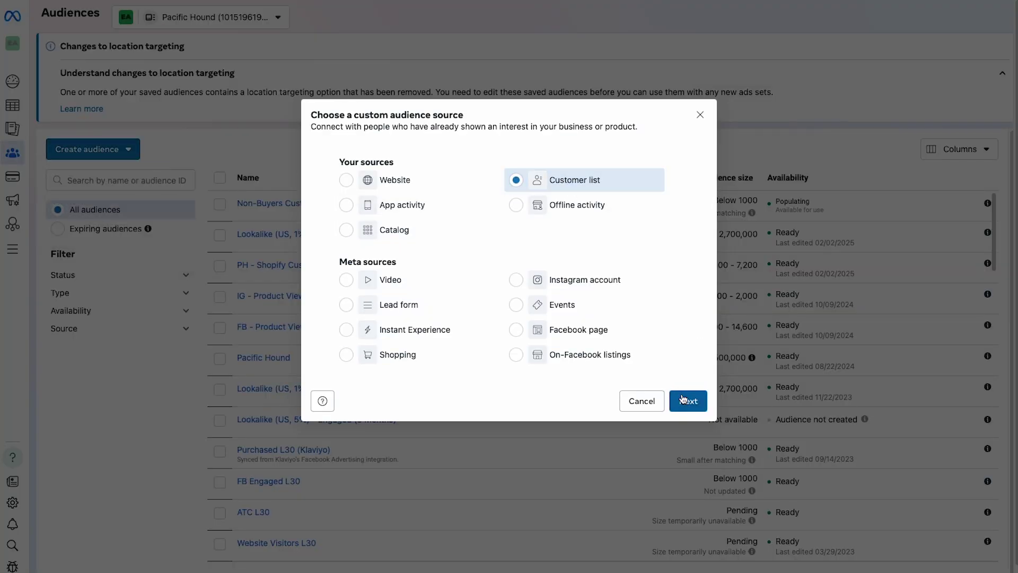
pyautogui.click(683, 398)
pyautogui.click(774, 550)
pyautogui.moveTo(325, 397); pyautogui.dragTo(546, 408)
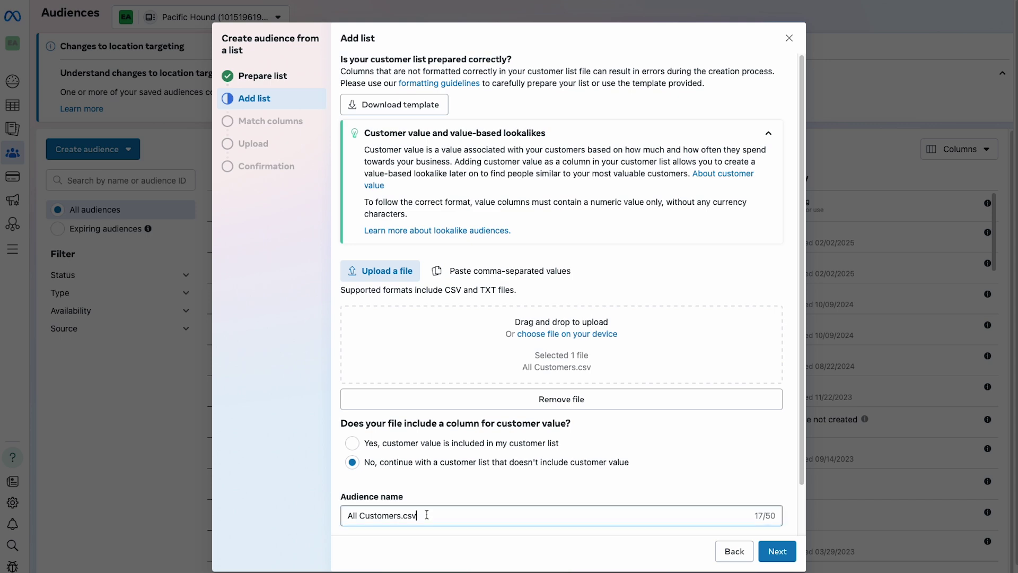
pyautogui.click(776, 551)
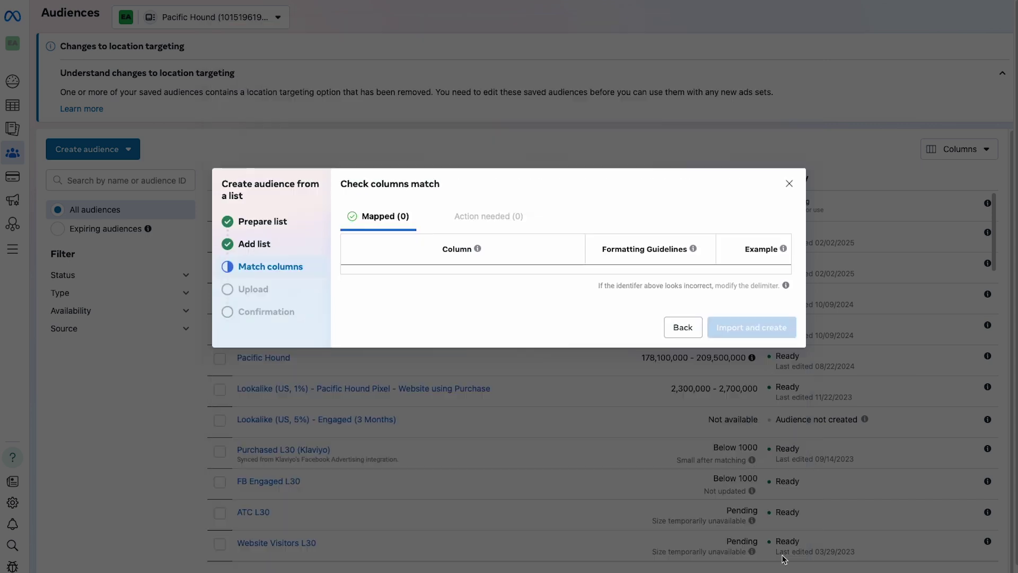